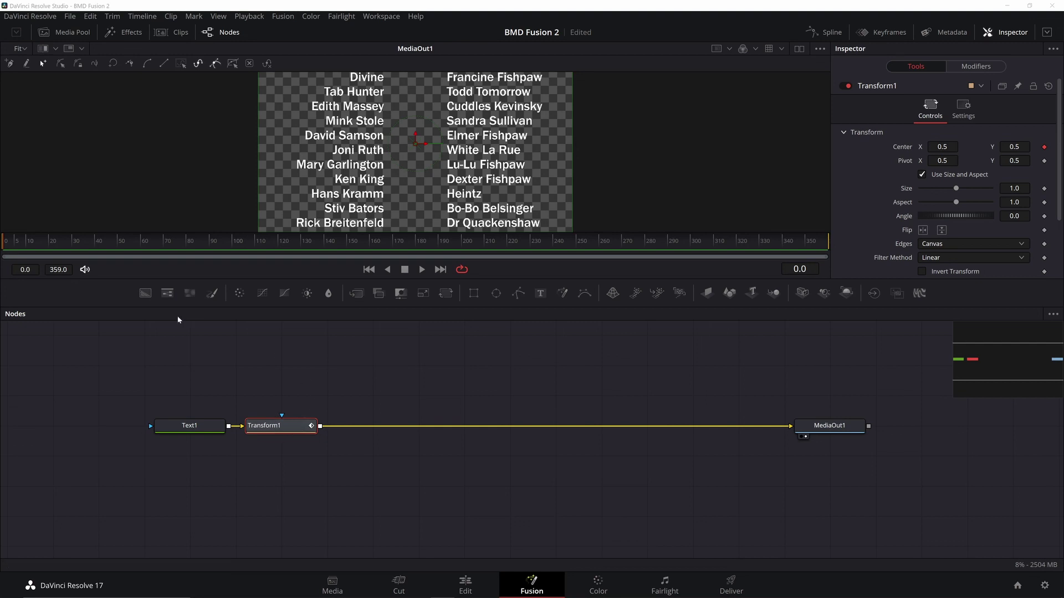
# Step: Keyframe Transform1 Center Y at -0.85 on frame 0 and above the frame top on frame 359
pyautogui.moveTo(1014, 147); pyautogui.dragTo(275, 236)
pyautogui.moveTo(874, 147); pyautogui.dragTo(869, 147)
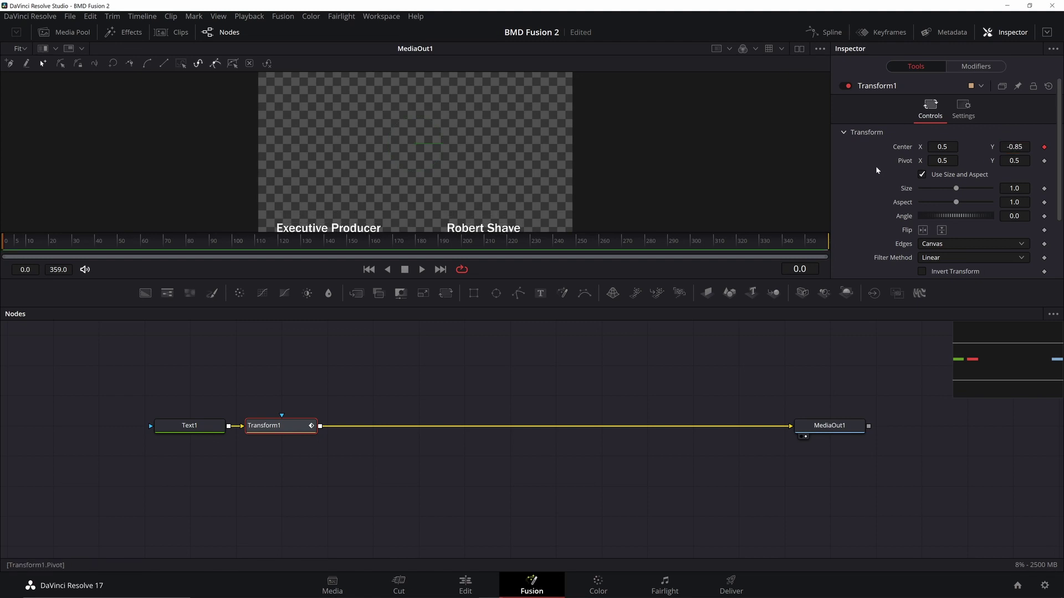
pyautogui.click(560, 244)
pyautogui.moveTo(807, 251); pyautogui.dragTo(837, 251)
pyautogui.moveTo(1014, 147)
pyautogui.mouseDown()
pyautogui.moveTo(1061, 147)
pyautogui.moveTo(1028, 147)
pyautogui.mouseUp()
# Step: Return to frame 0 and zoom the viewer in on the credit names
pyautogui.click(14, 241)
pyautogui.moveTo(585, 161); pyautogui.dragTo(529, 167)
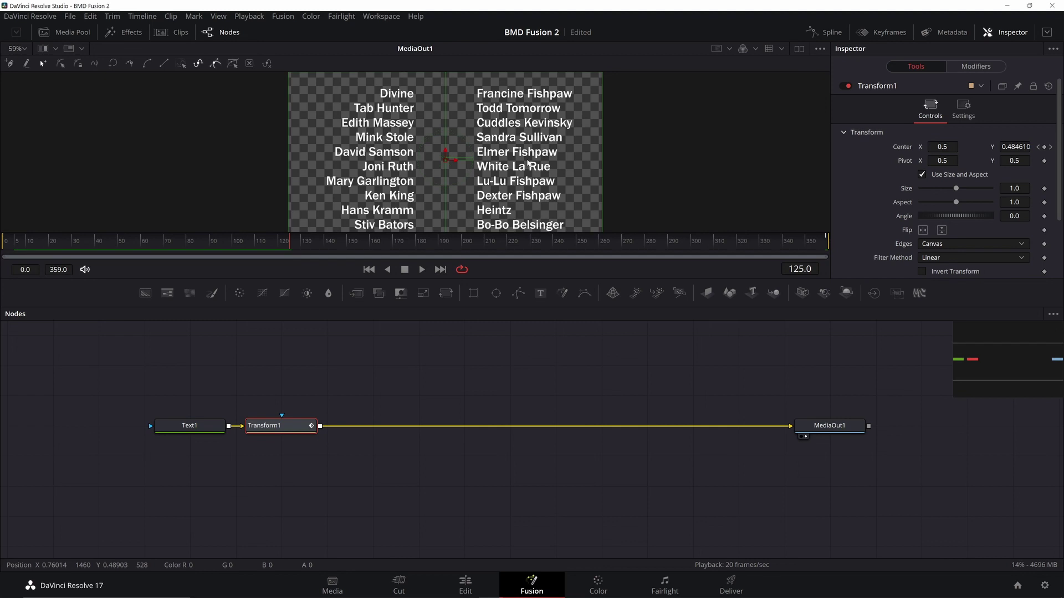
pyautogui.scroll(5, 536, 192)
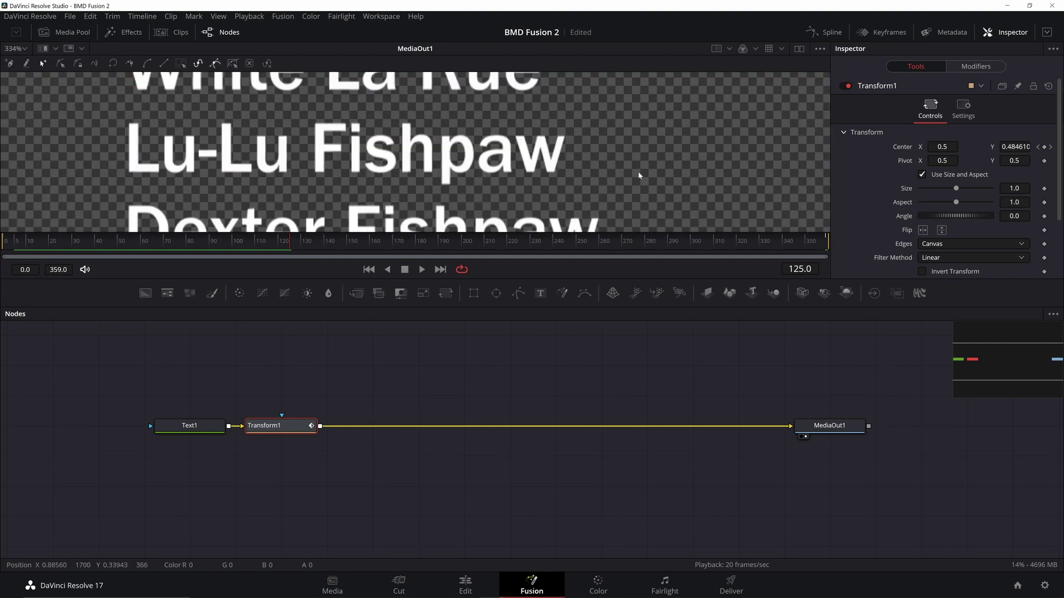
pyautogui.scroll(3, 621, 169)
# Step: Uncheck Smooth Resize in the viewer options and magnify the letters further to see pixels
pyautogui.click(819, 49)
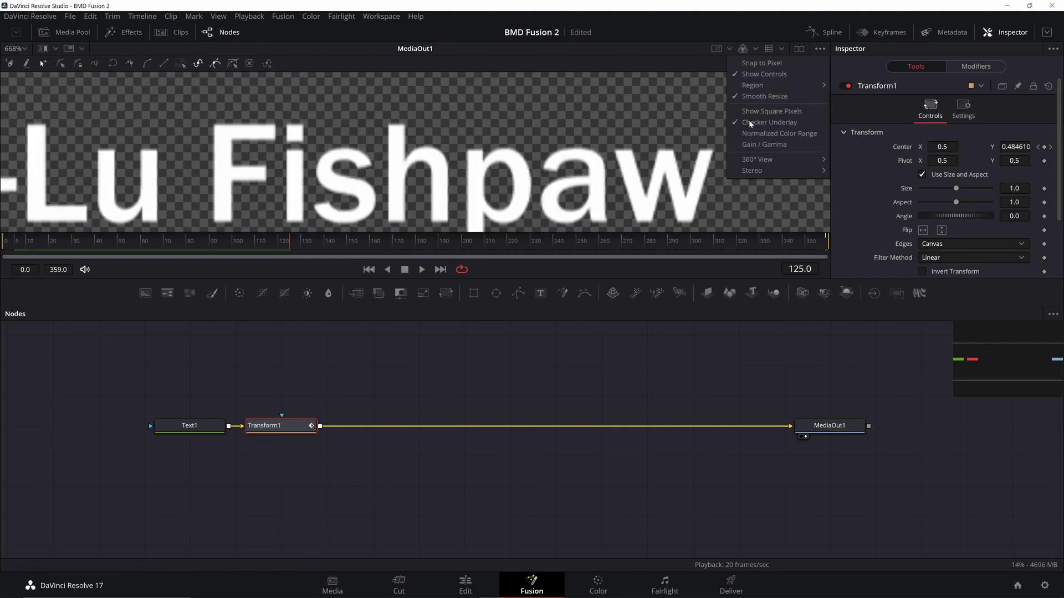
pyautogui.click(775, 98)
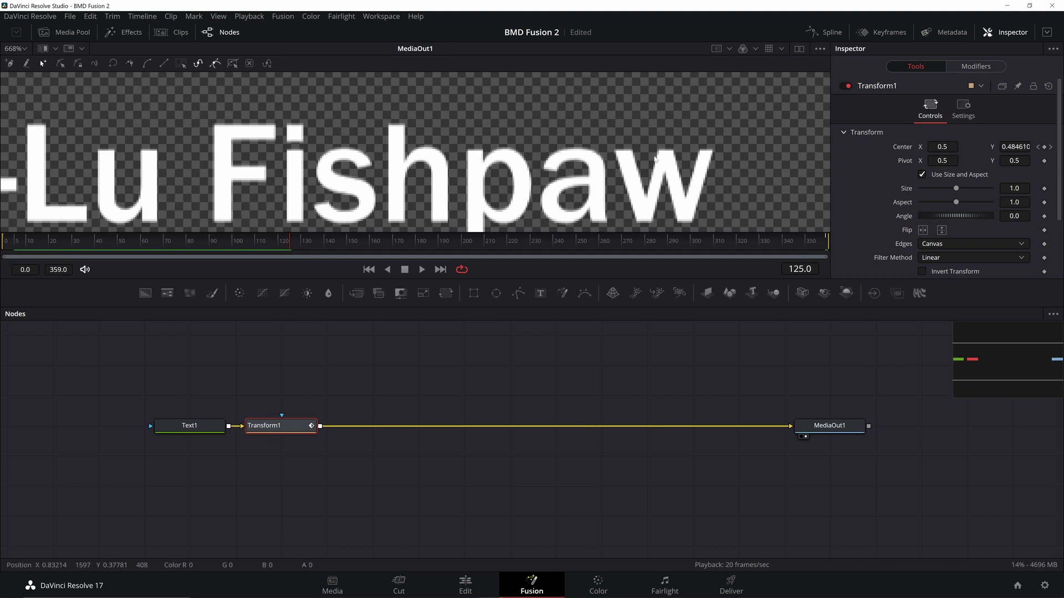
pyautogui.scroll(2, 638, 162)
pyautogui.scroll(2, 649, 72)
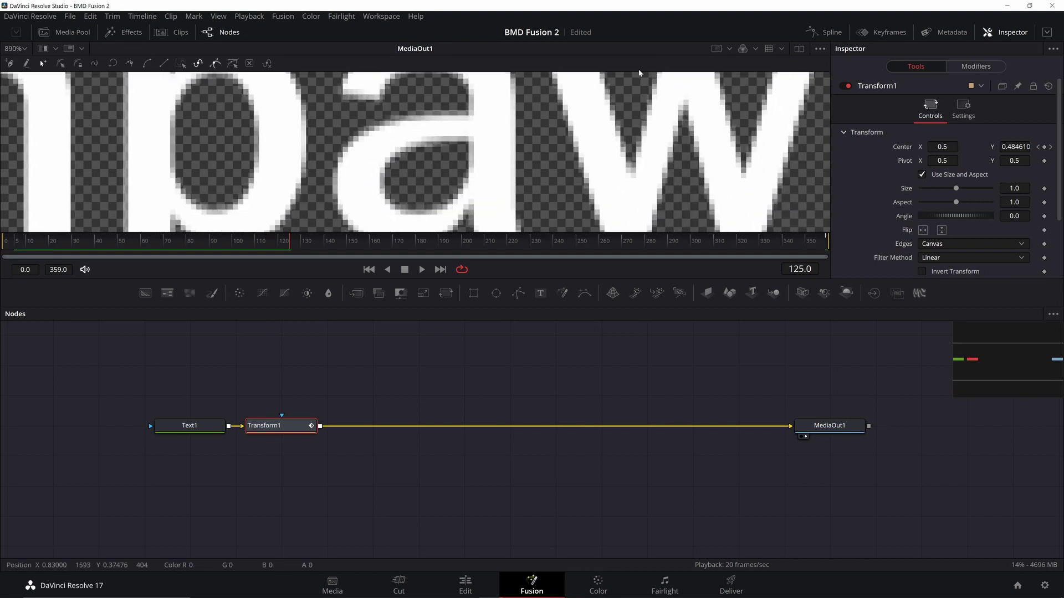
pyautogui.moveTo(674, 132); pyautogui.dragTo(671, 129)
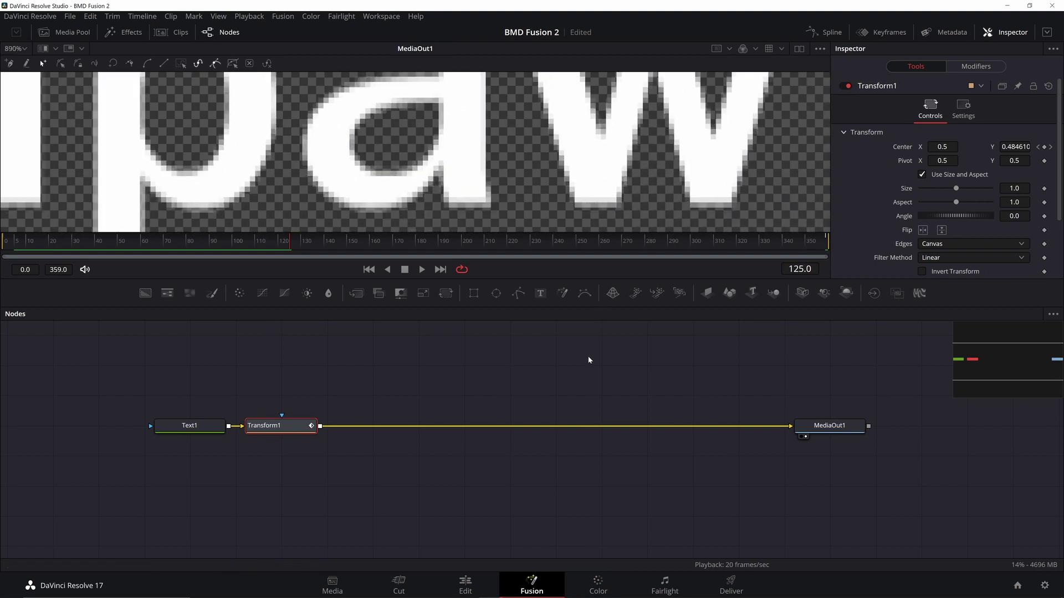
pyautogui.press('Left')
pyautogui.press('Right')
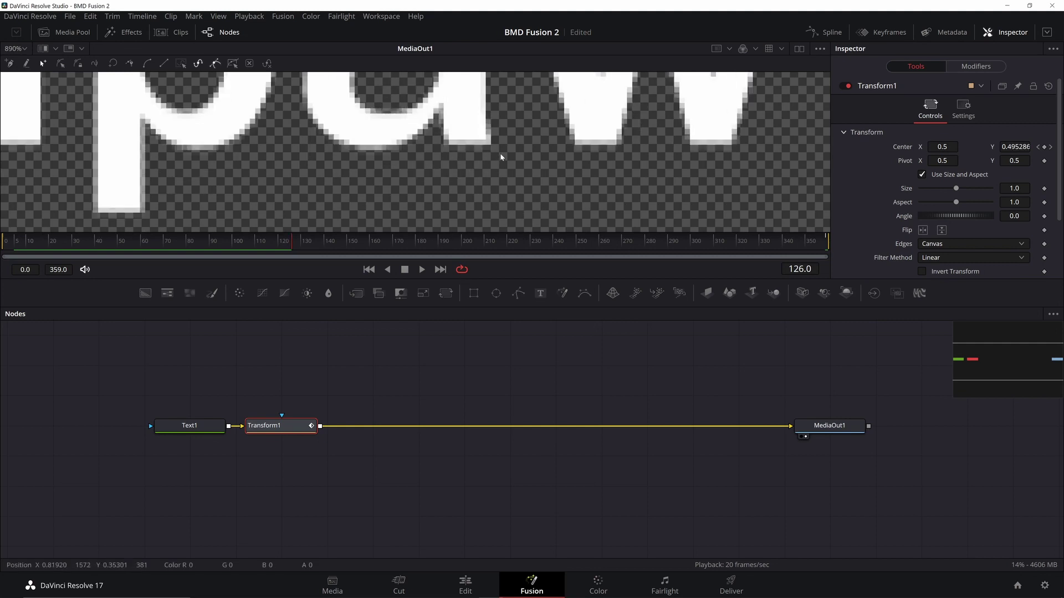
pyautogui.press('Left')
pyautogui.press('Left')
pyautogui.scroll(-3, 545, 201)
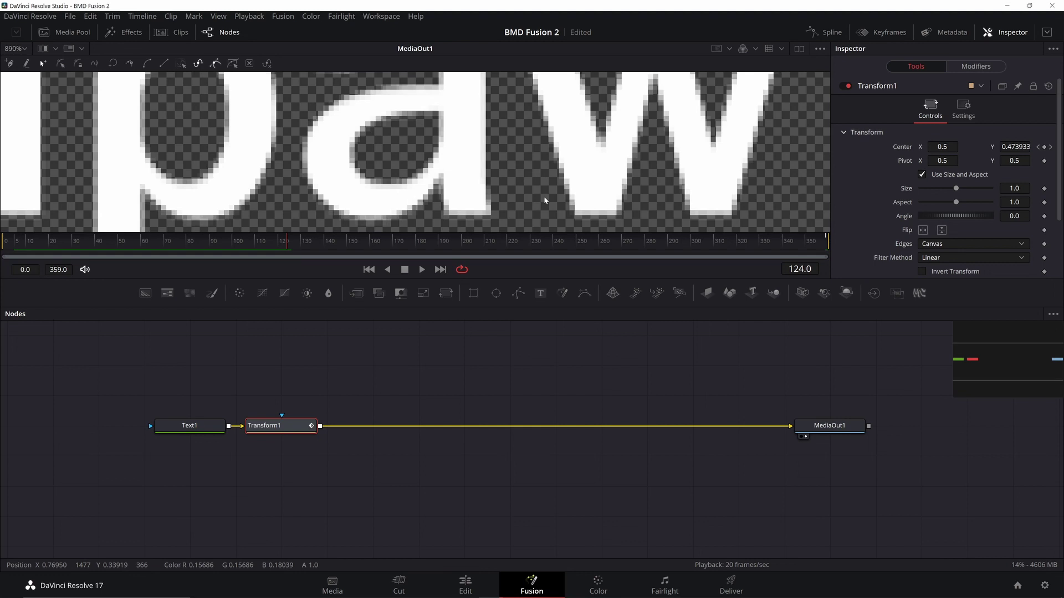
pyautogui.press('Left')
pyautogui.scroll(-1, 546, 200)
pyautogui.scroll(-1, 544, 198)
pyautogui.press('Left')
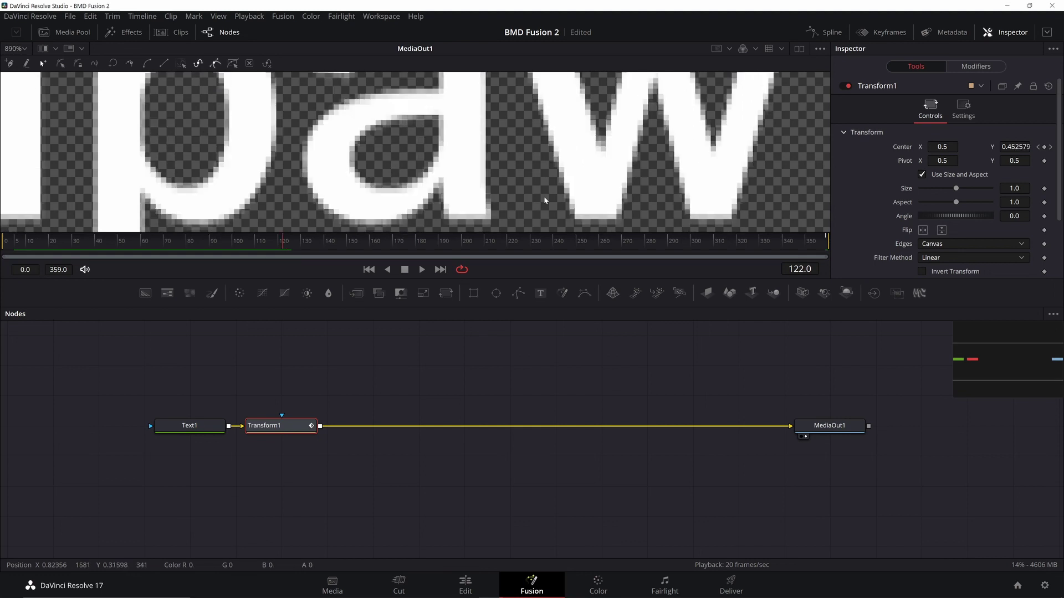
pyautogui.scroll(2, 544, 198)
pyautogui.scroll(-6, 493, 187)
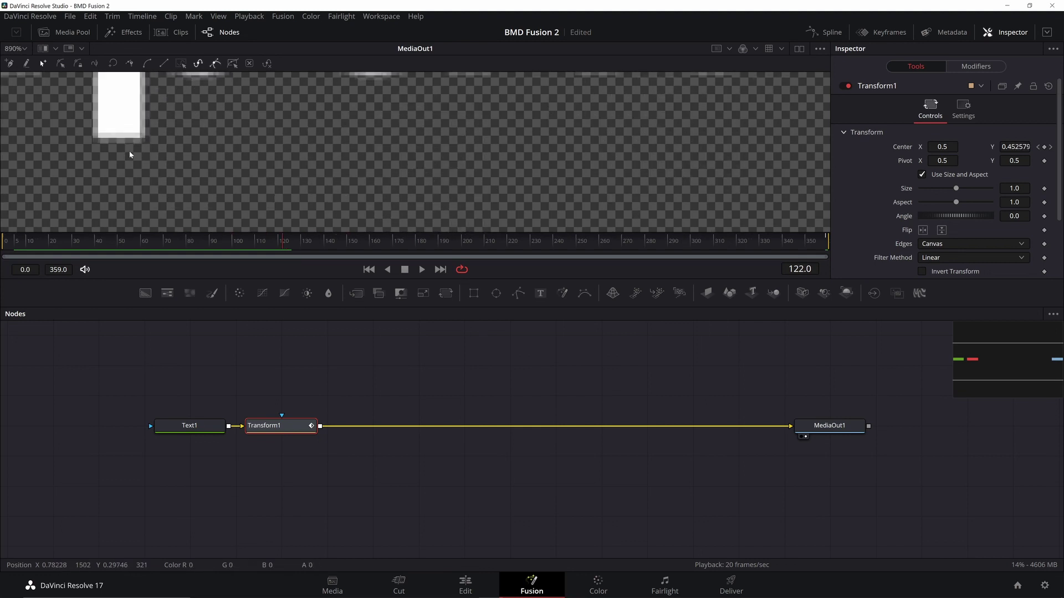
pyautogui.press('Right')
pyautogui.press('Right')
pyautogui.press('Left')
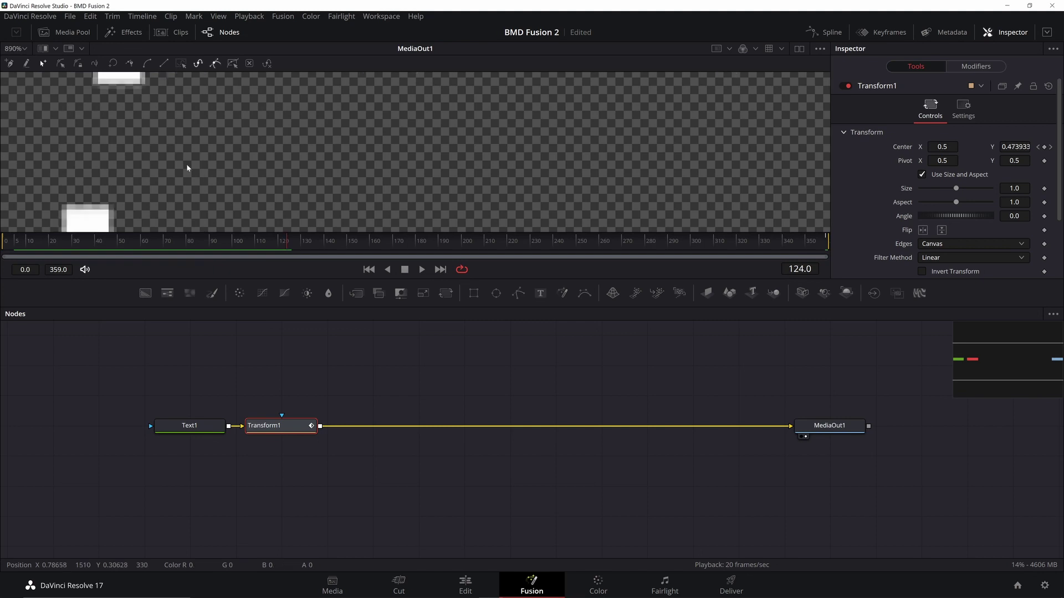
pyautogui.press('Right')
pyautogui.press('Right')
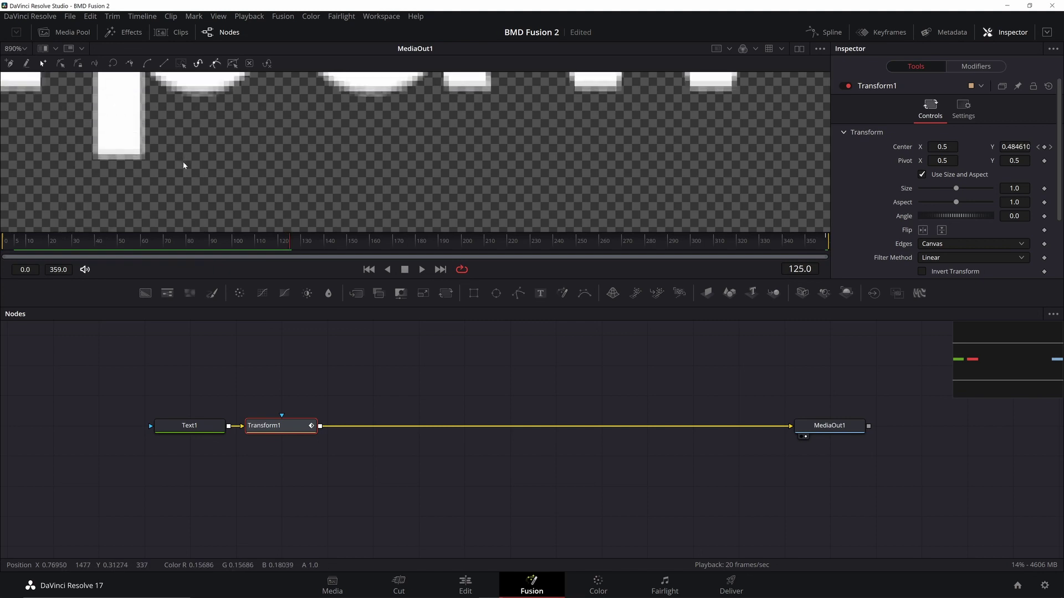
pyautogui.press('Right')
pyautogui.scroll(1, 180, 189)
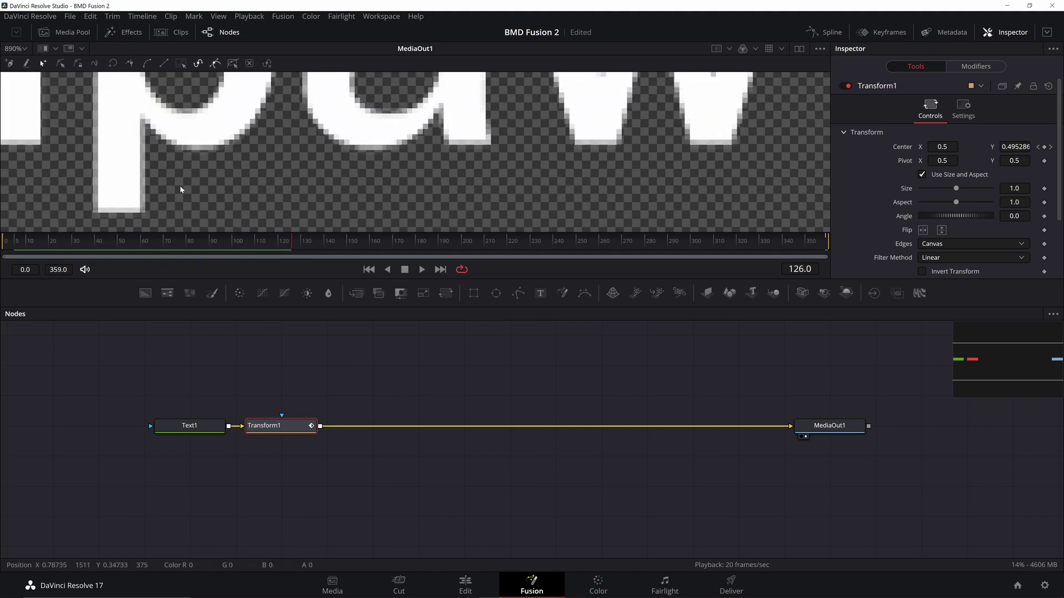
pyautogui.press('Right')
pyautogui.scroll(1, 162, 185)
pyautogui.press('Right')
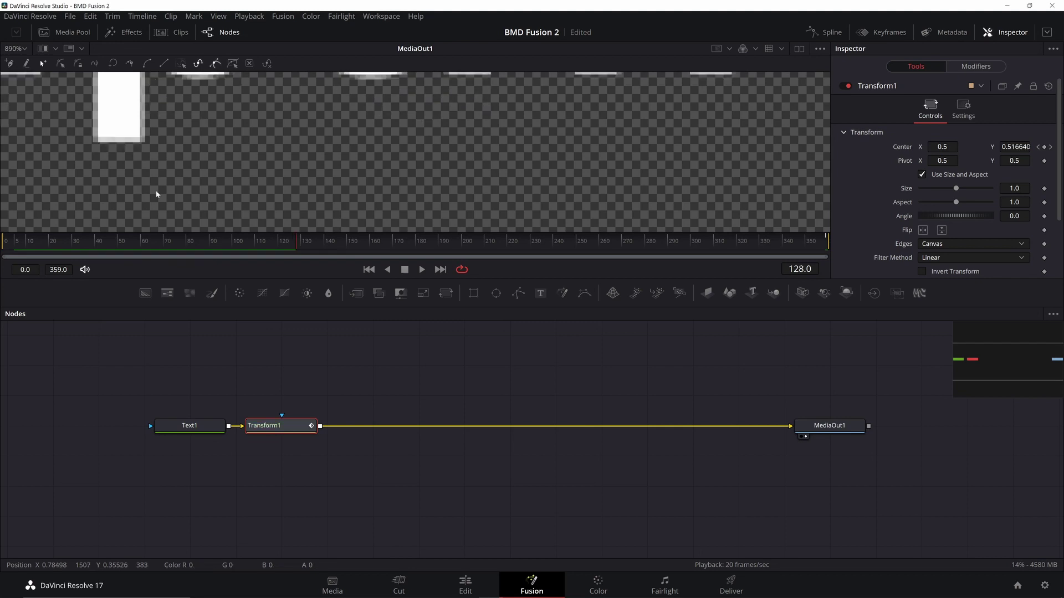
pyautogui.scroll(1, 158, 192)
pyautogui.press('Right')
pyautogui.press('Right')
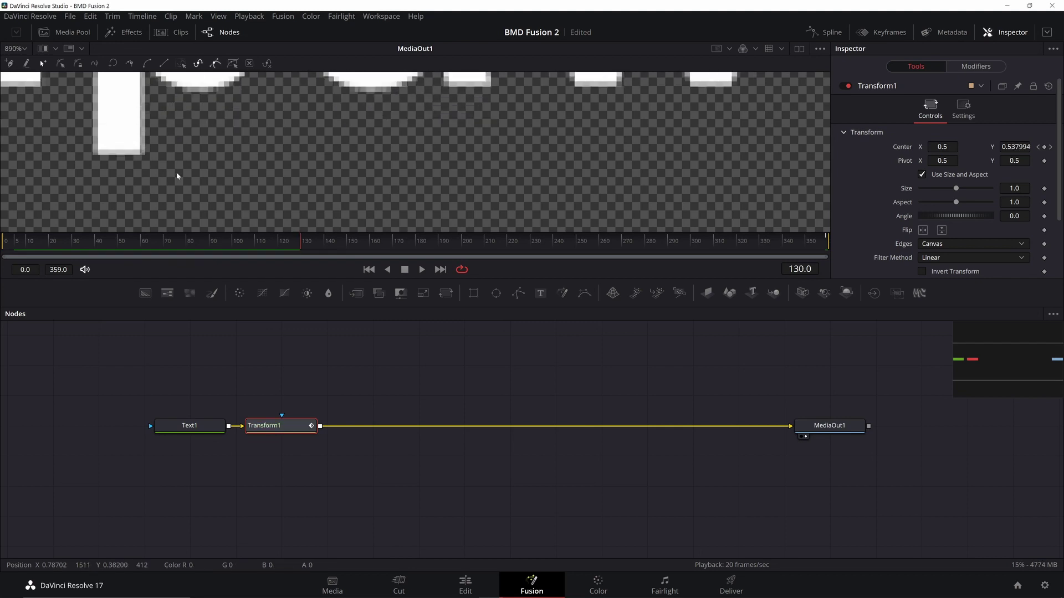
pyautogui.press('Right')
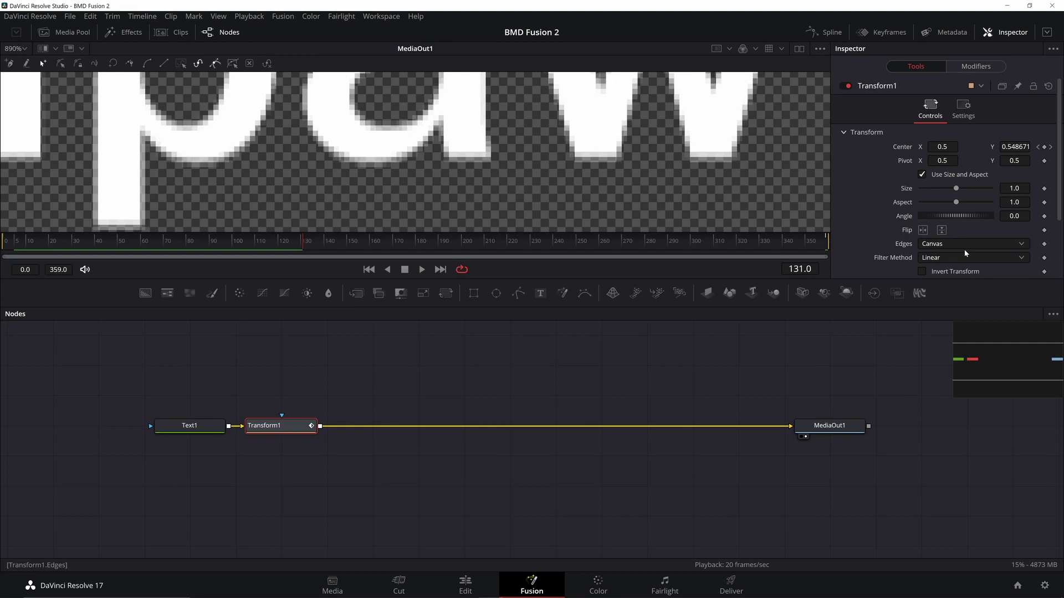
# Step: Enable Auto Resolution (1920×1080) on Transform1 and step to frame 133 to read Center in pixels
pyautogui.scroll(-3, 964, 249)
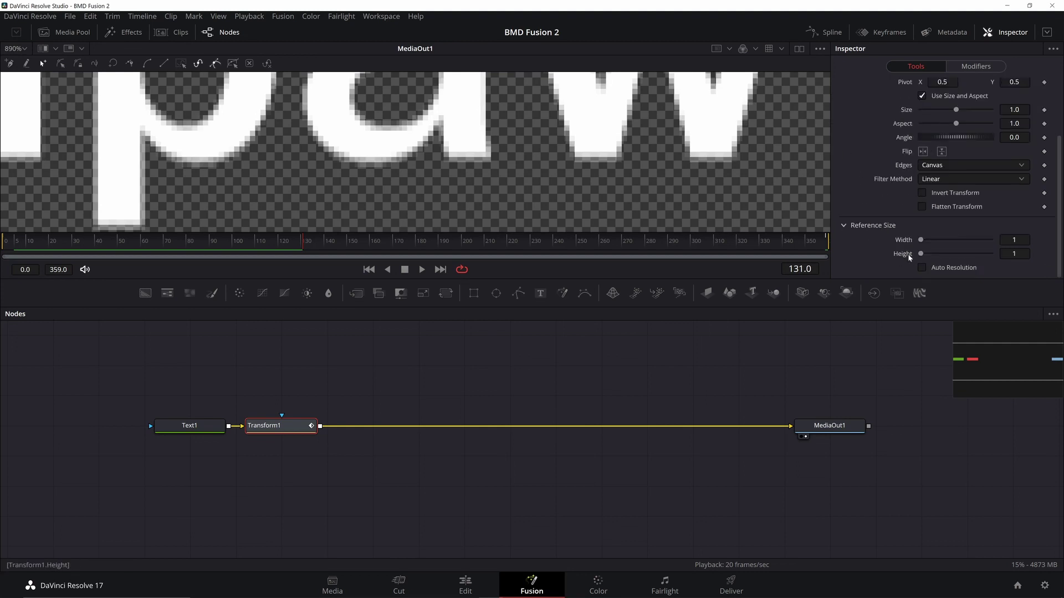
pyautogui.click(922, 268)
pyautogui.scroll(3, 983, 253)
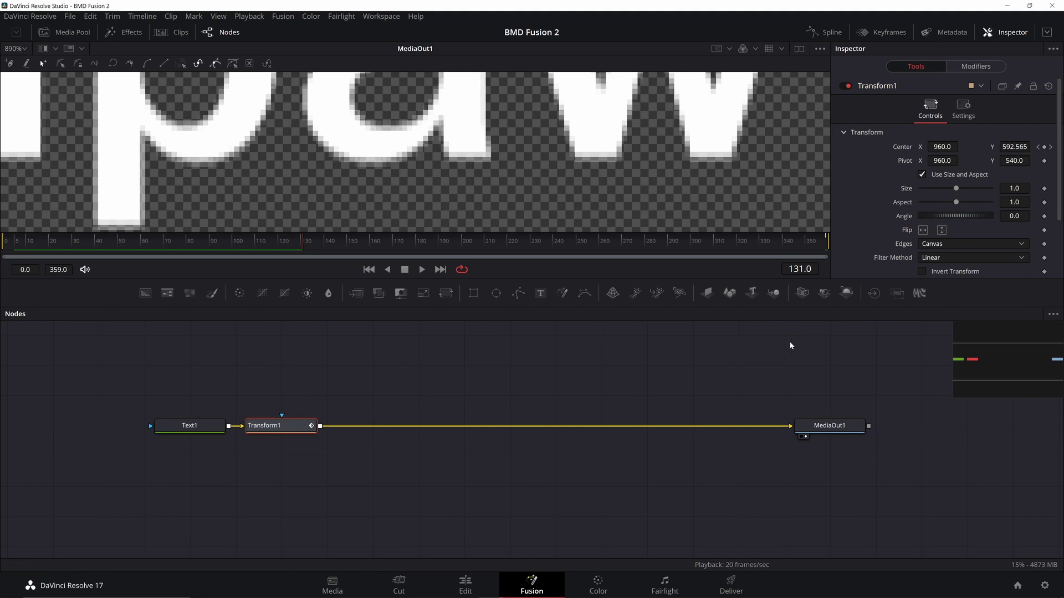
pyautogui.press('Right')
pyautogui.press('Right')
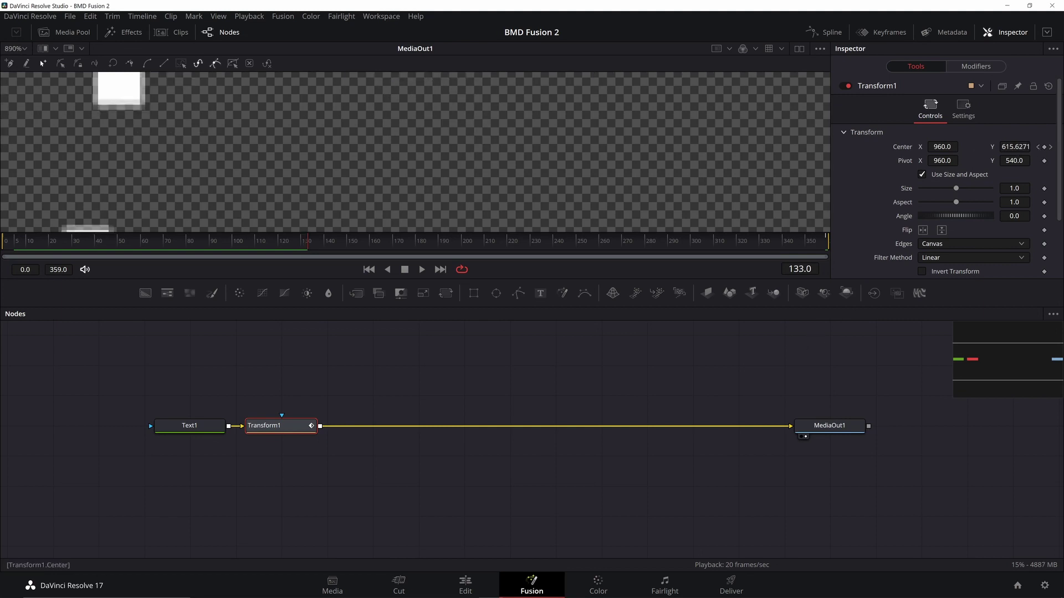
pyautogui.press('Right')
pyautogui.press('Right')
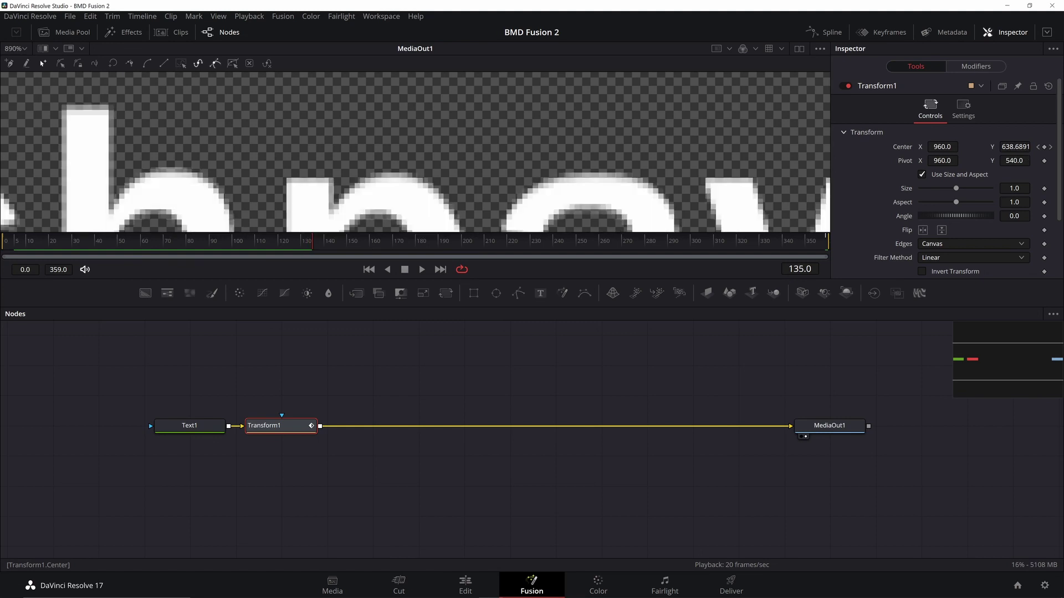
# Step: Delete the frame-359 Center Y keyframe and edit Transform1's Center Y to -918 and -915
pyautogui.moveTo(287, 242); pyautogui.dragTo(839, 253)
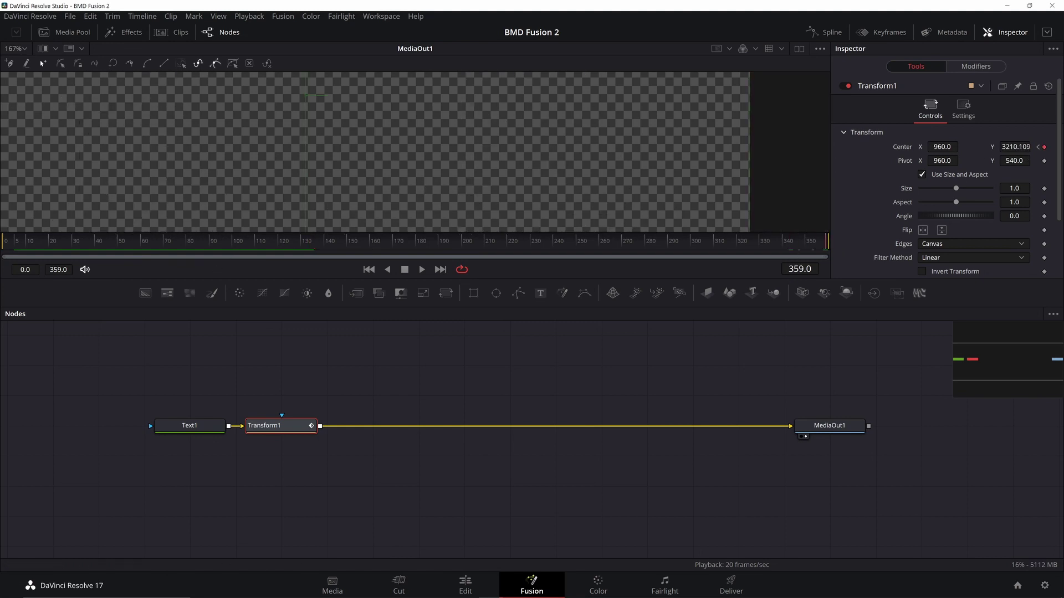
pyautogui.click(1045, 147)
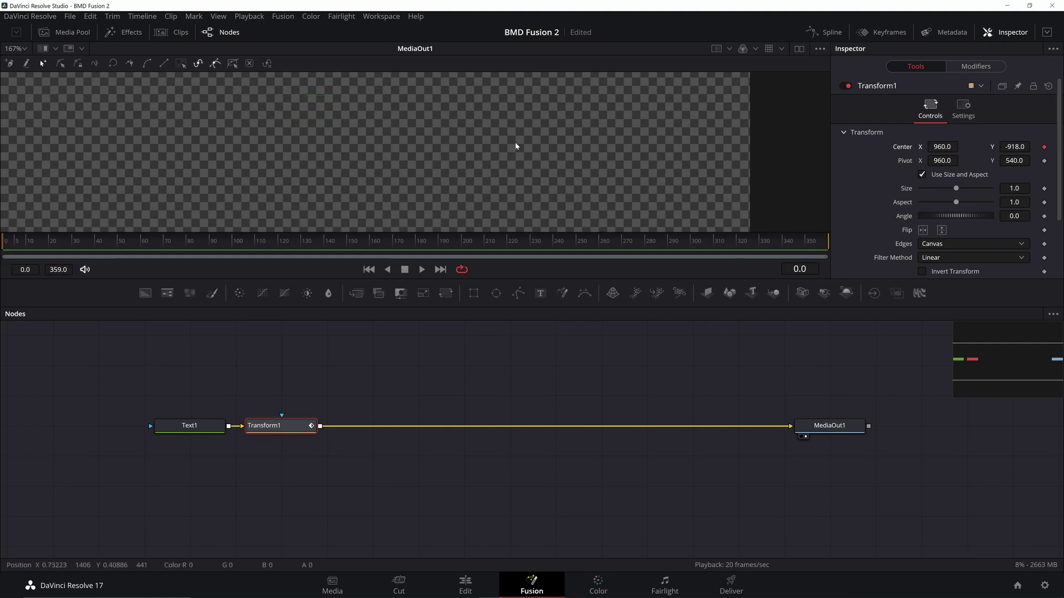
pyautogui.scroll(-3, 514, 142)
pyautogui.scroll(2, 504, 211)
pyautogui.scroll(2, 495, 206)
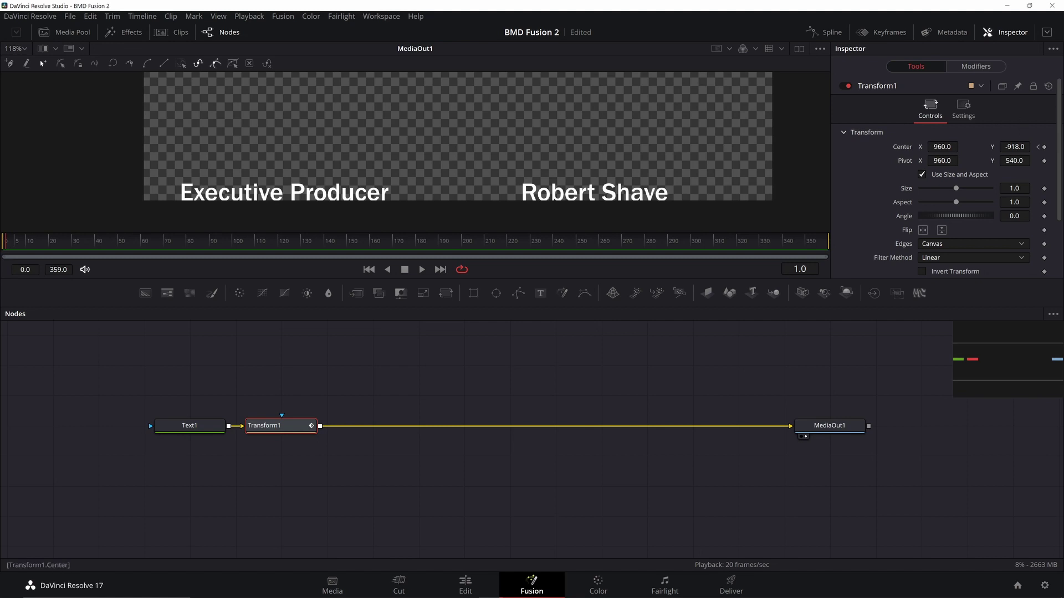
pyautogui.click(1018, 146)
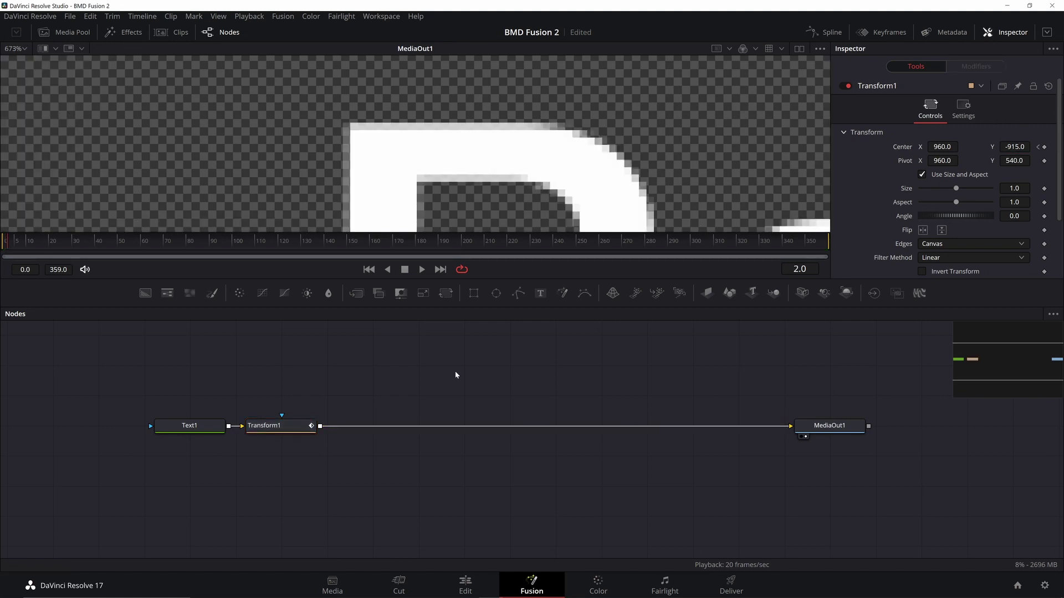
# Step: Step between frames 0 and 1 to confirm the 3-pixel jump, ending on frame 1 at -915
pyautogui.press('Left')
pyautogui.press('Right')
pyautogui.press('Left')
pyautogui.press('Right')
pyautogui.press('Left')
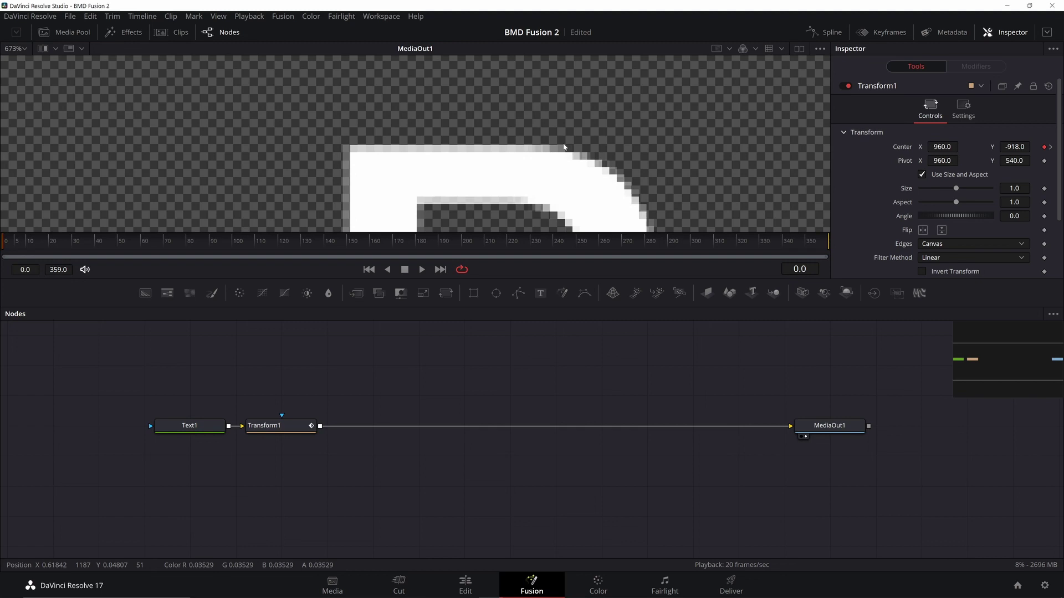
pyautogui.press('Right')
pyautogui.press('Left')
pyautogui.press('Right')
pyautogui.press('Left')
pyautogui.press('Right')
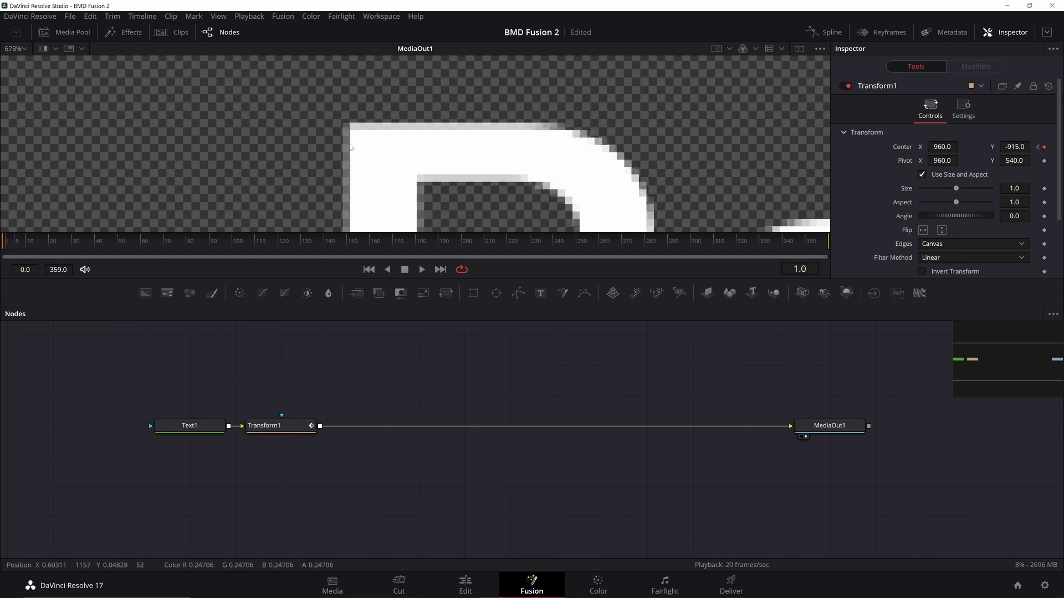
pyautogui.press('Left')
pyautogui.press('Right')
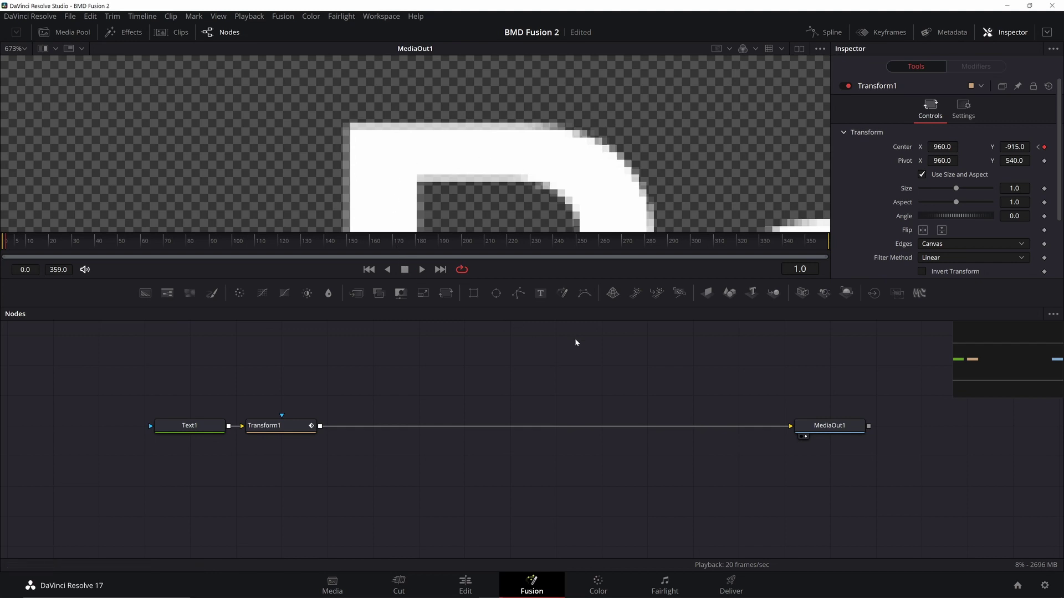
# Step: In the Spline editor, set Transform1's Displacement keyframes to repeat relatively
pyautogui.click(825, 33)
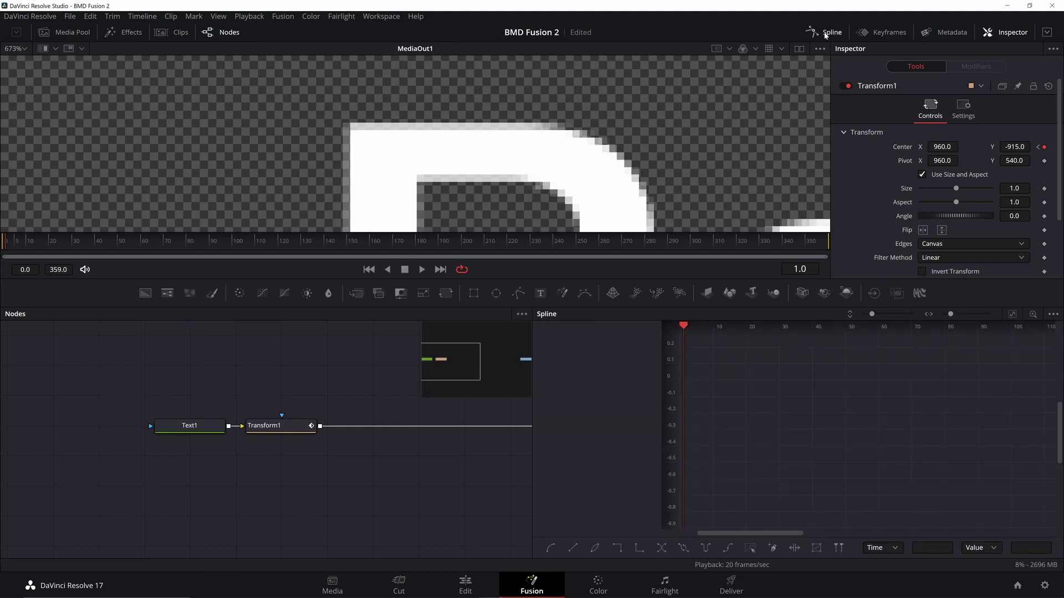
pyautogui.click(281, 427)
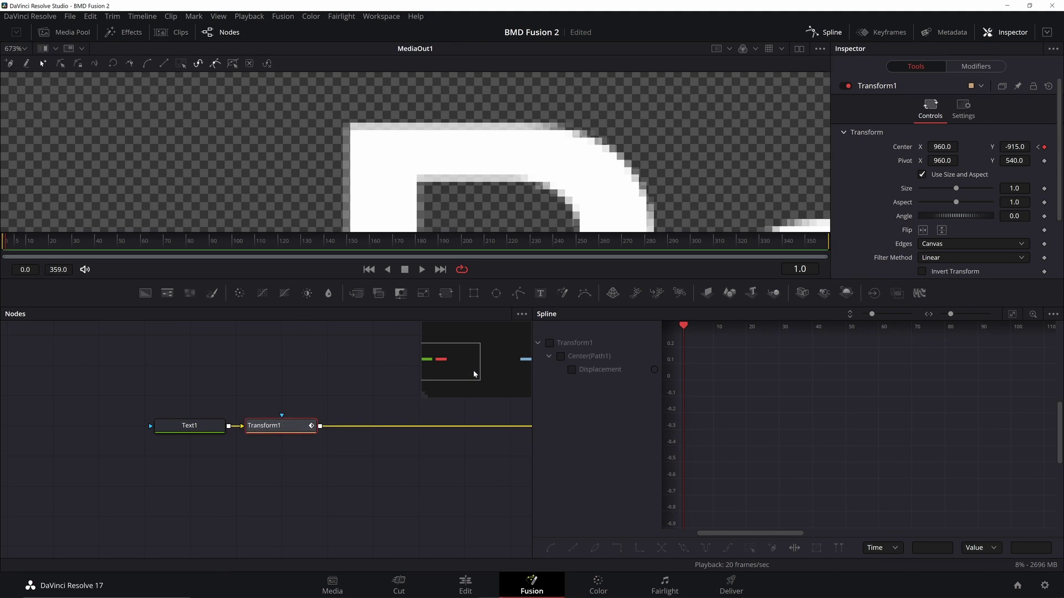
pyautogui.click(549, 342)
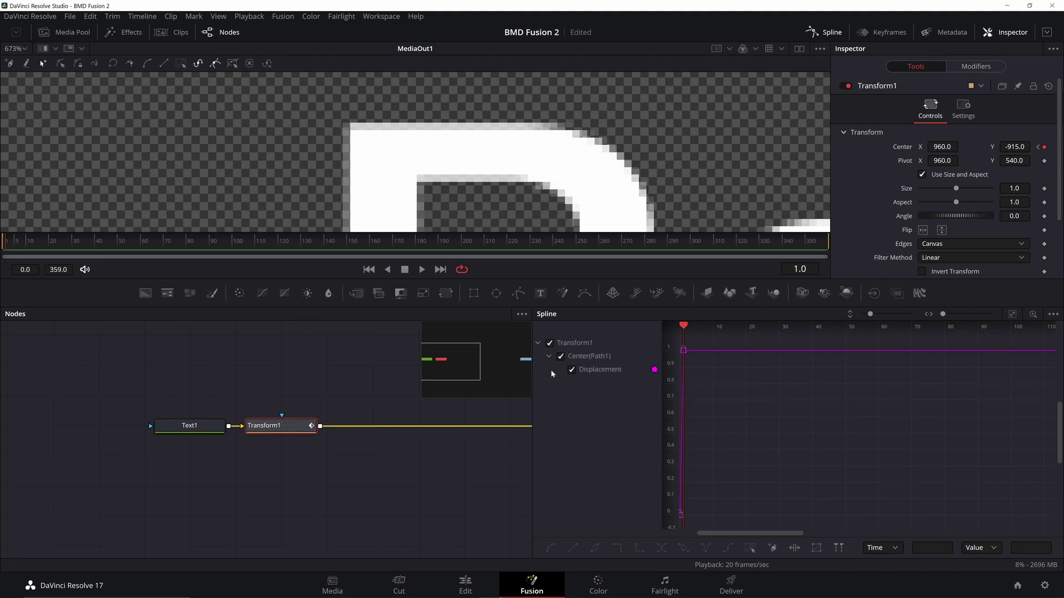
pyautogui.click(1012, 314)
pyautogui.moveTo(1040, 344); pyautogui.dragTo(694, 524)
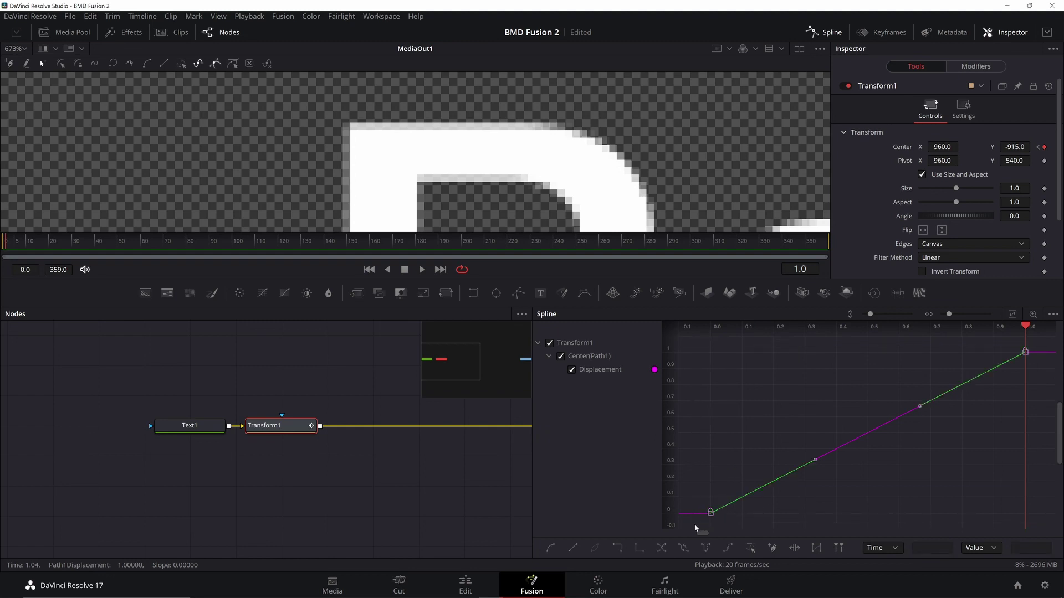
pyautogui.click(728, 548)
# Step: Play the composition to check the credits keep scrolling upward
pyautogui.scroll(-4, 818, 427)
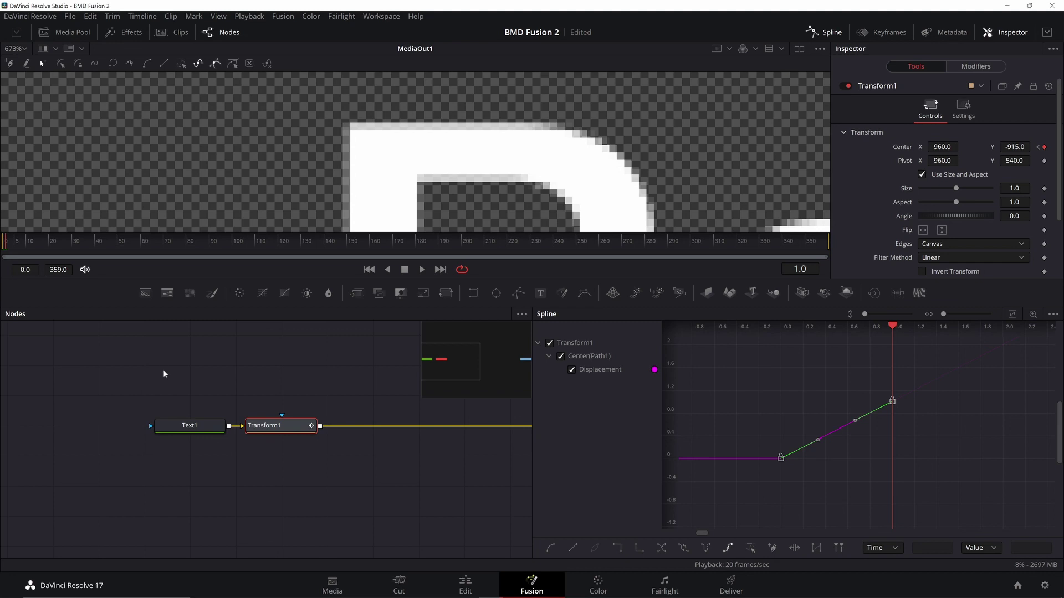
pyautogui.press('space')
pyautogui.scroll(2, 449, 190)
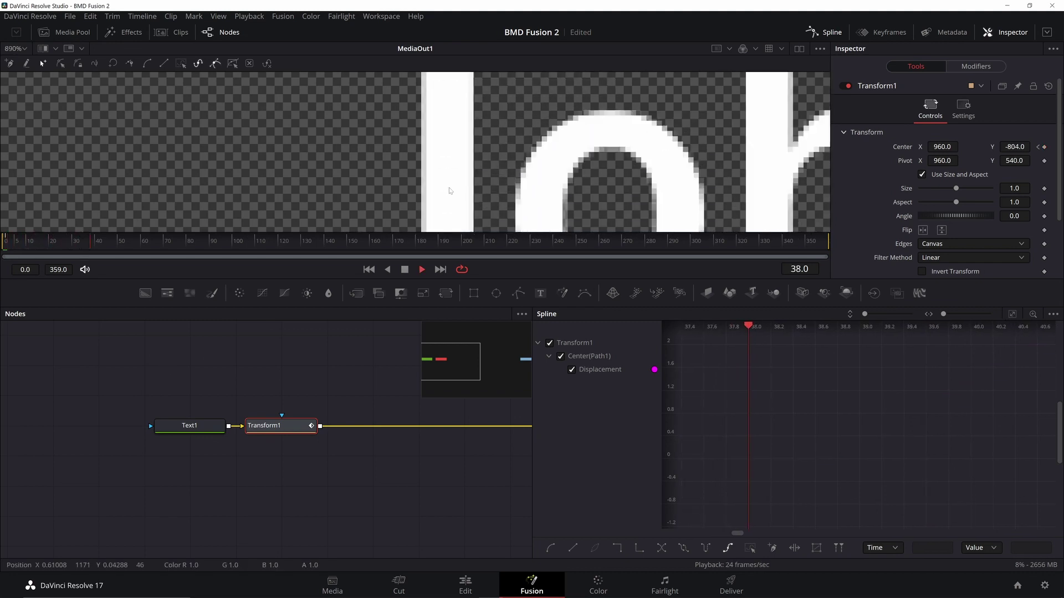
pyautogui.scroll(-10, 449, 191)
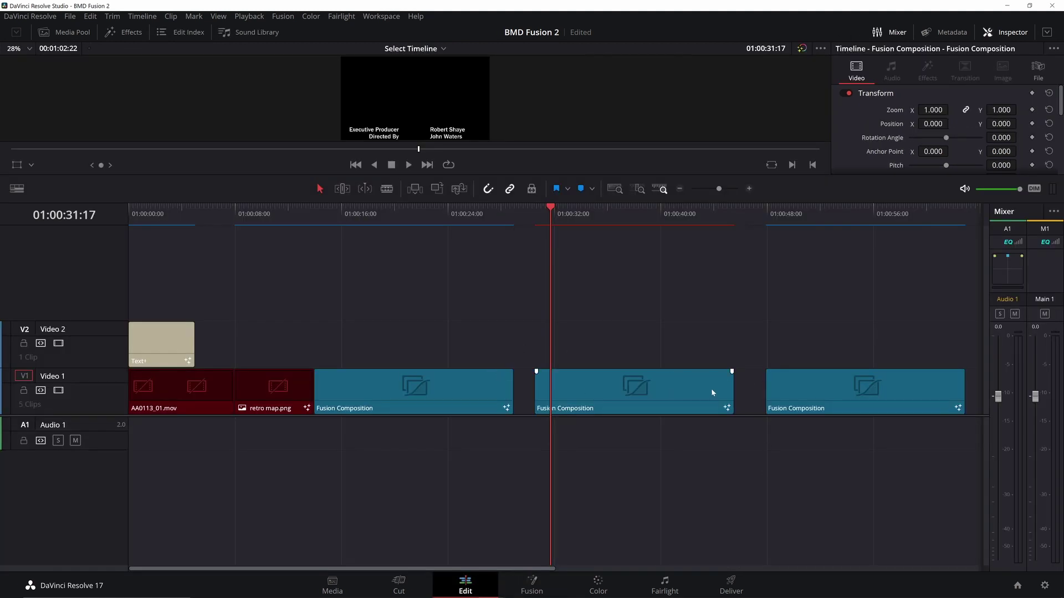
# Step: Extend the middle Fusion Composition clip to the next clip and set frame 1 Center Y to -914
pyautogui.moveTo(729, 387); pyautogui.dragTo(755, 387)
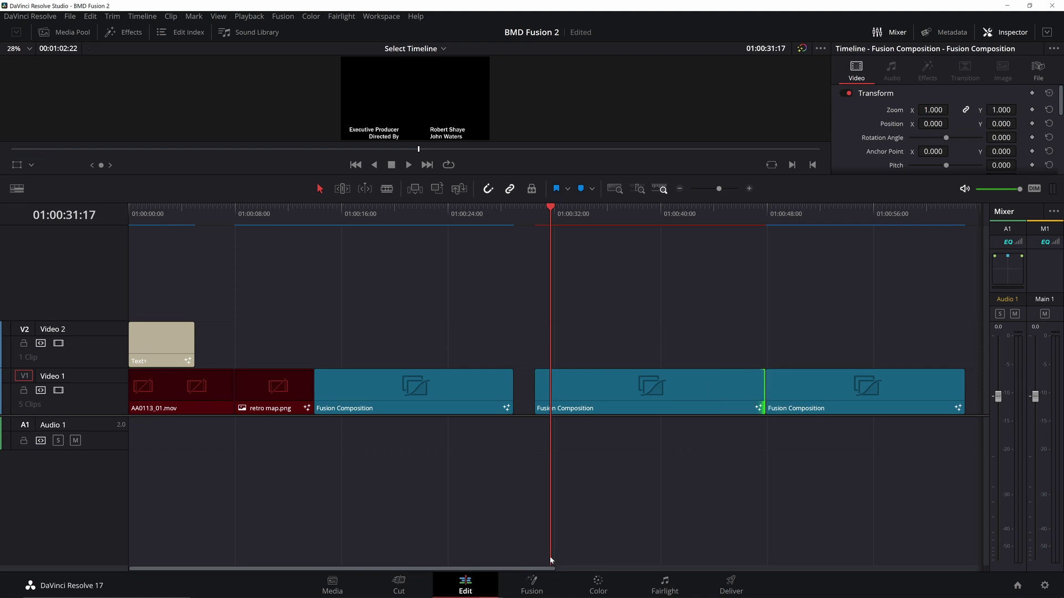
pyautogui.click(532, 584)
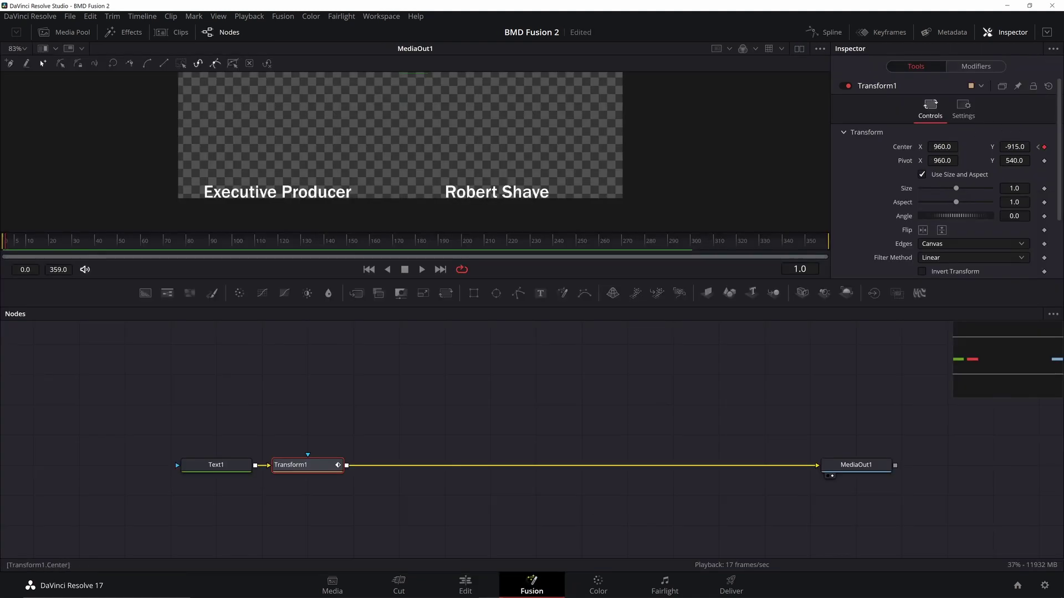
pyautogui.click(1021, 147)
pyautogui.press('Tab')
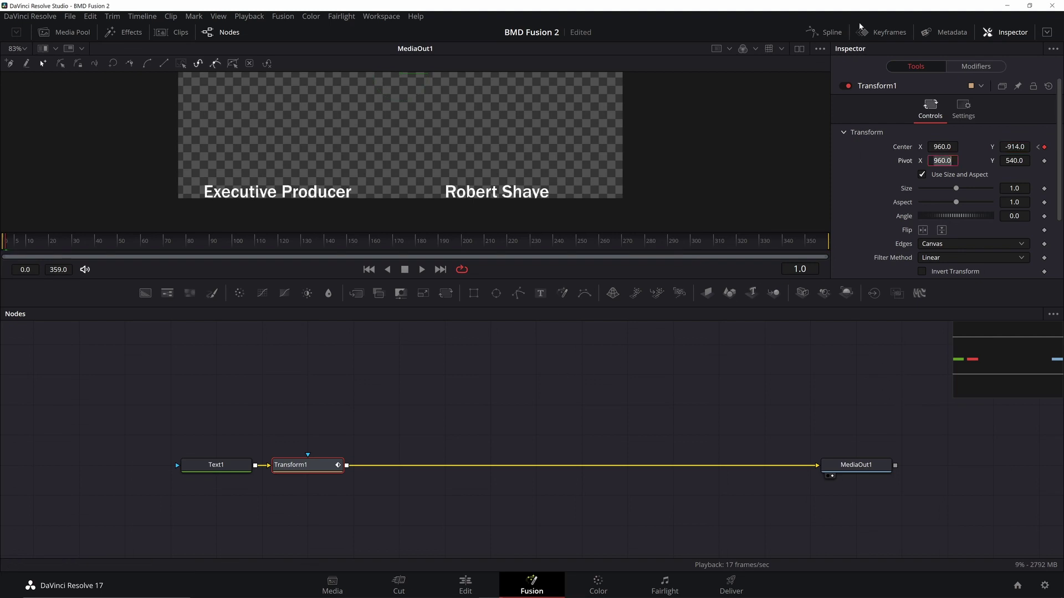
pyautogui.click(826, 32)
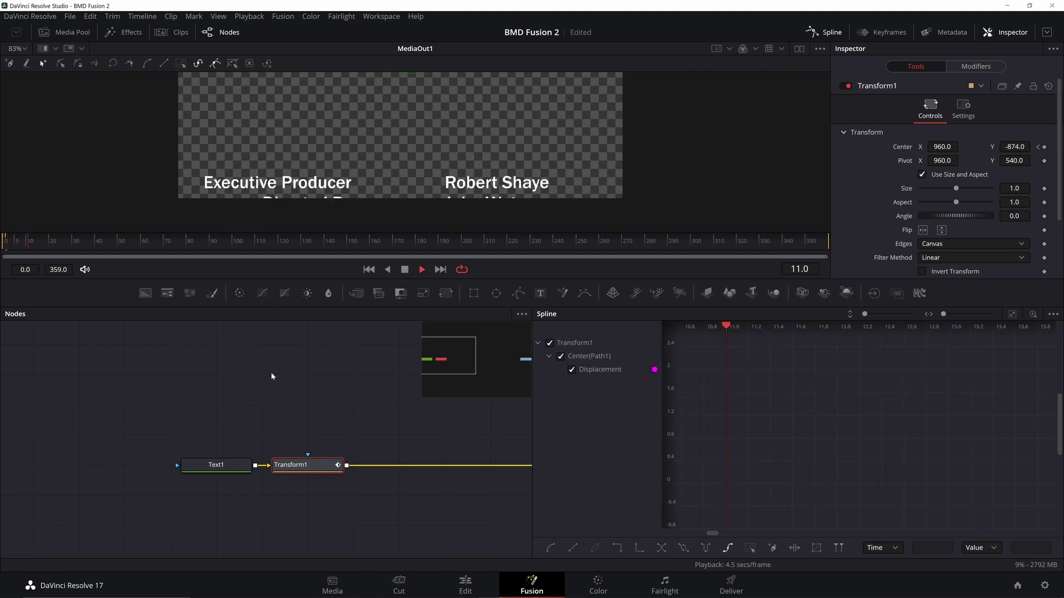
# Step: Add a DVE node between Transform1 and MediaOut1
pyautogui.hotkey('shift', '8')
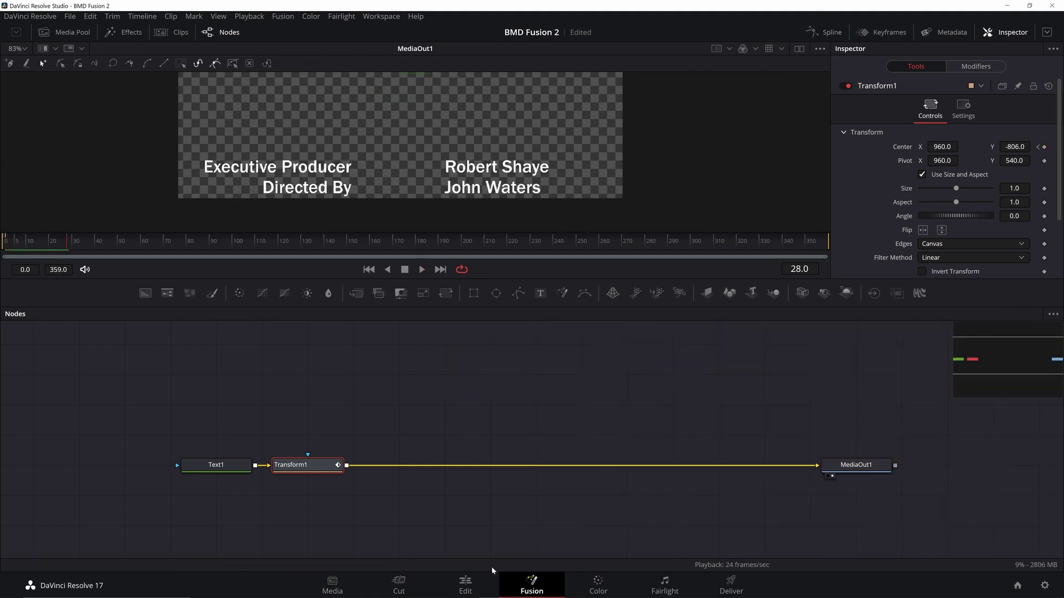
pyautogui.hotkey('shift', 'space')
pyautogui.write('dve')
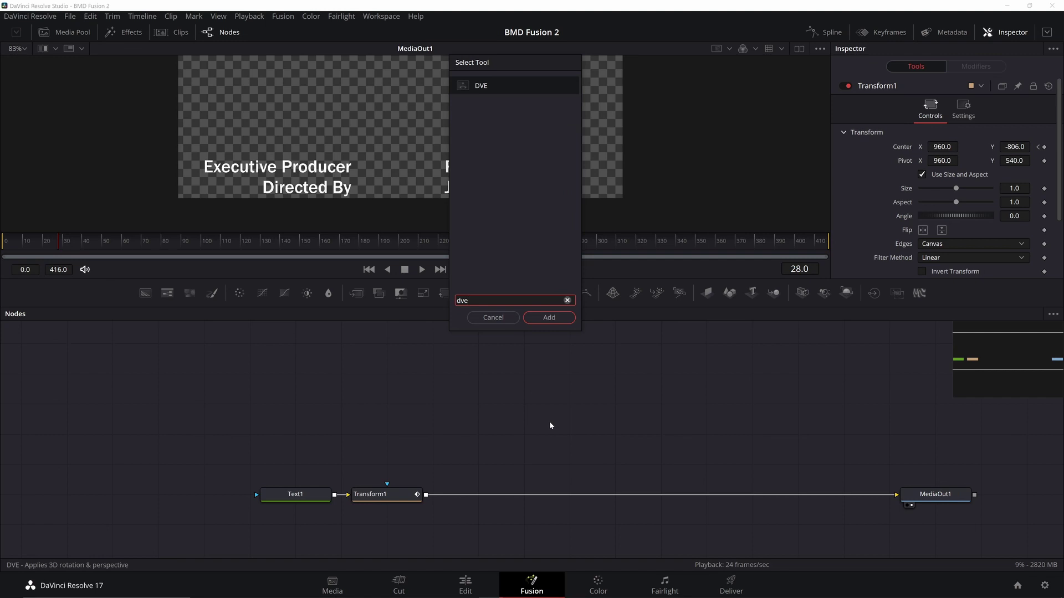
pyautogui.press('Return')
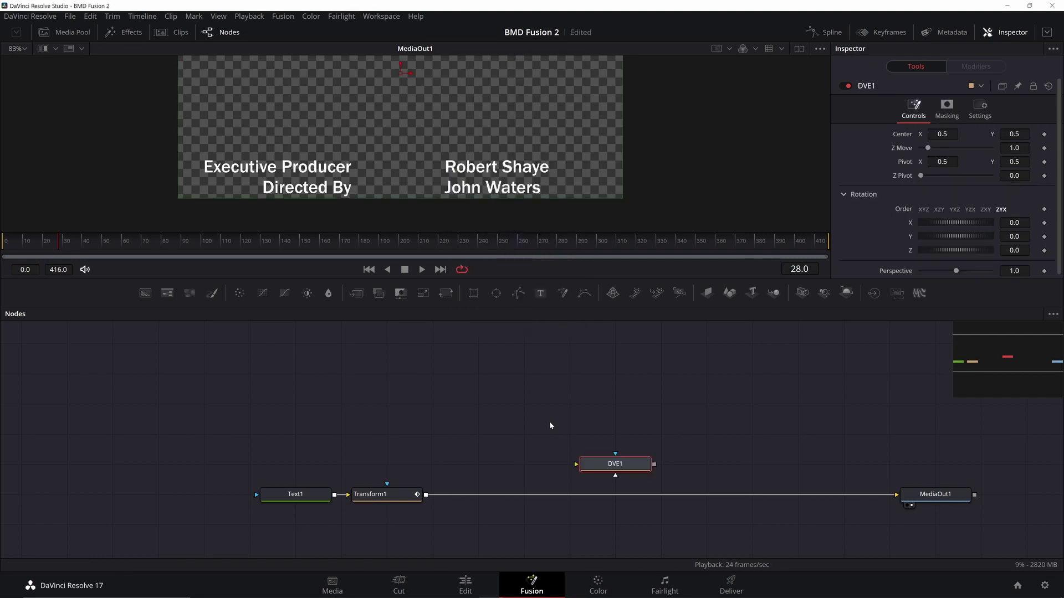
pyautogui.moveTo(626, 470); pyautogui.dragTo(512, 497)
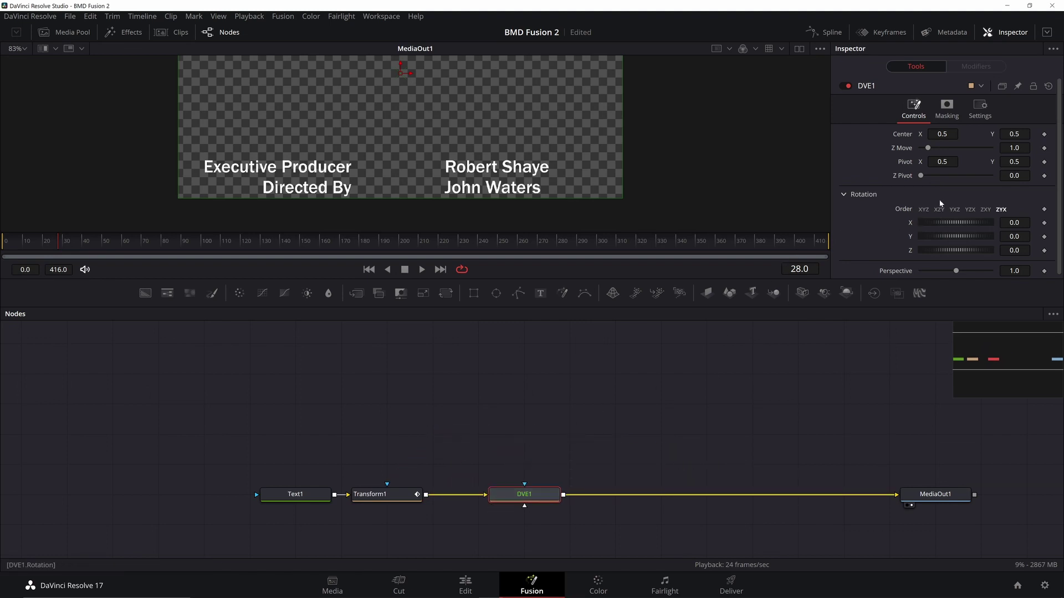
# Step: Set DVE1's X rotation to -75 and play the tilted crawl
pyautogui.click(1014, 222)
pyautogui.write('-75')
pyautogui.press('Tab')
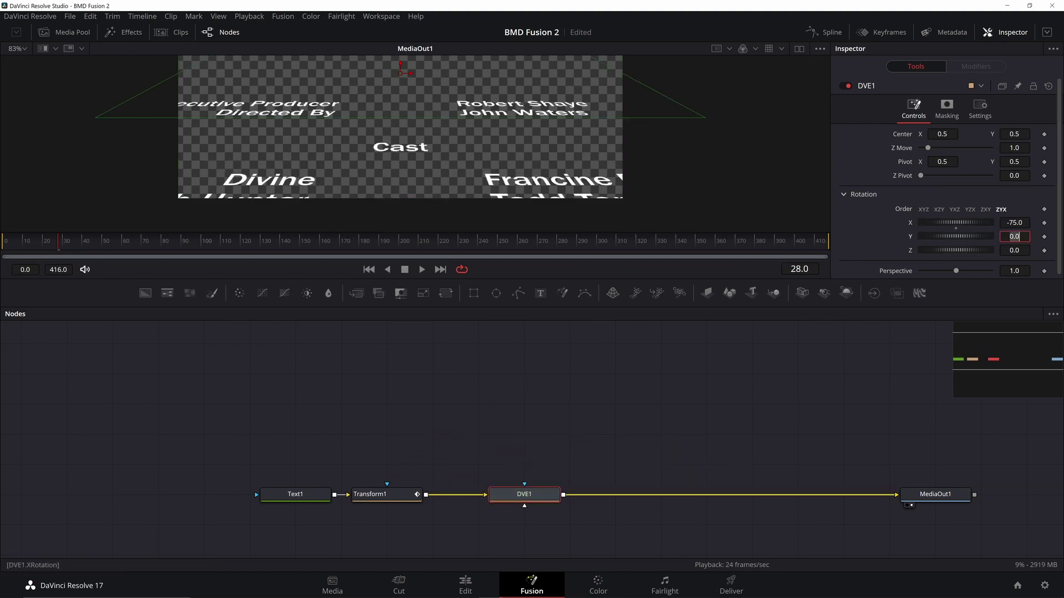
pyautogui.click(569, 387)
pyautogui.press('space')
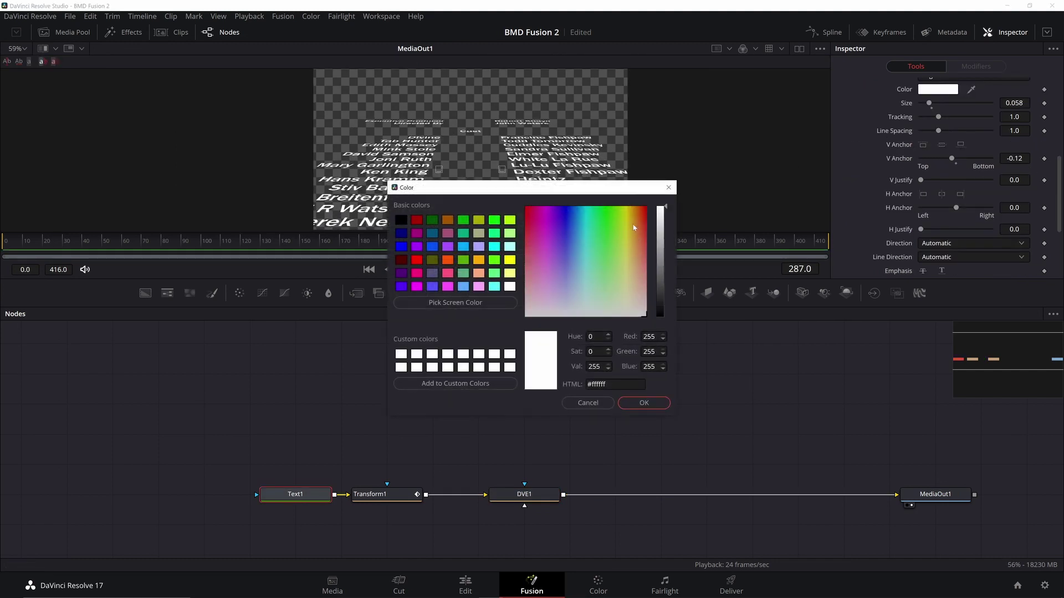
# Step: Color the credit text yellow #ffdc15, keeping the Franklin Gothic Medium font
pyautogui.click(628, 216)
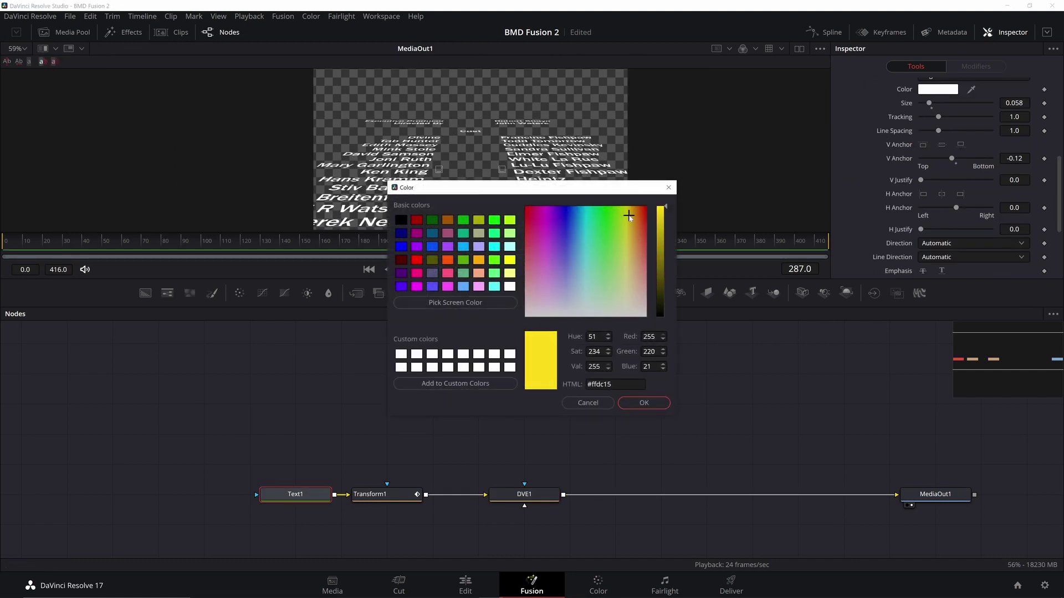
pyautogui.click(1015, 196)
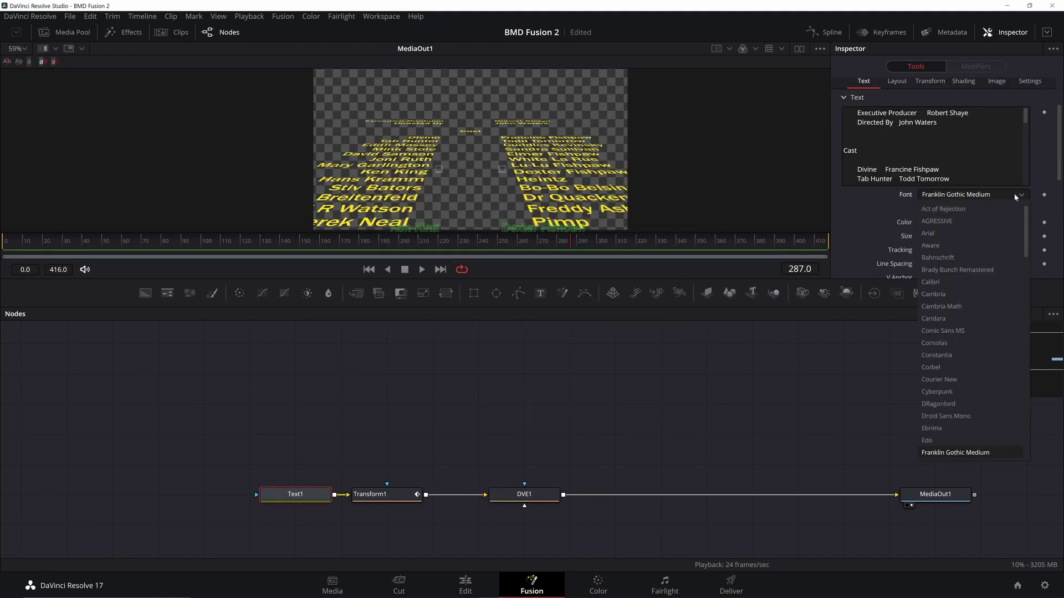
pyautogui.click(563, 399)
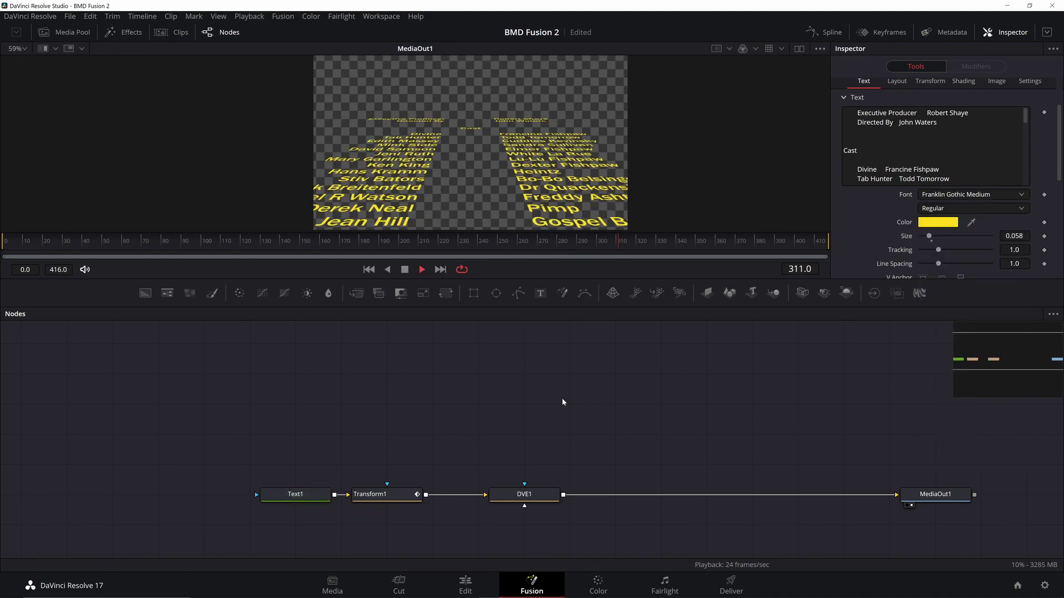